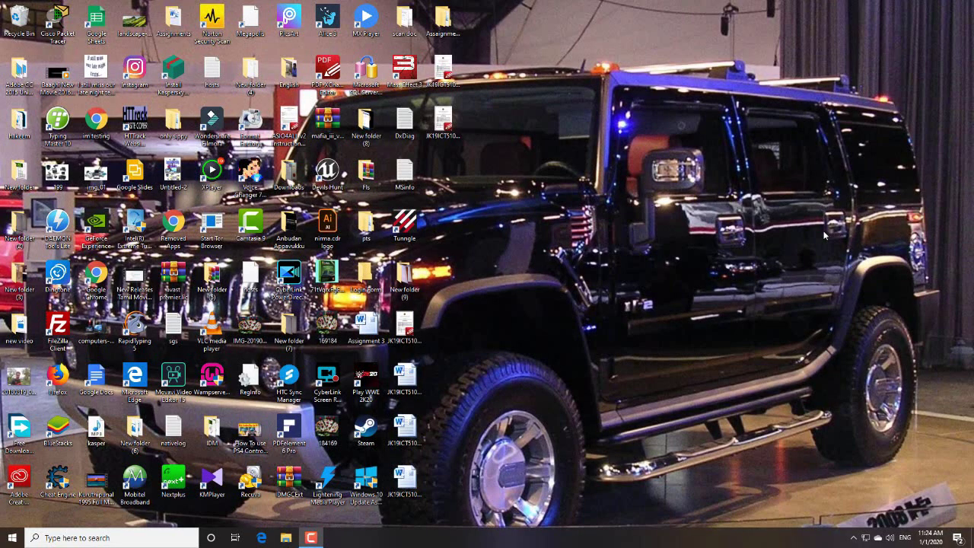
Launch Chrome and search 'kaspersky' to reach the kaspersky.co.in free-antivirus page.
double_click(95, 275)
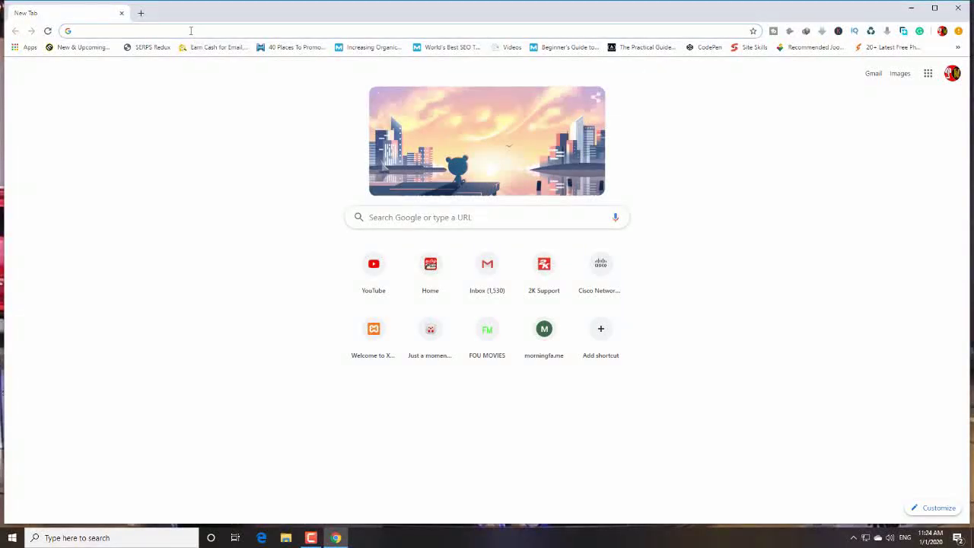
left_click(190, 31)
type("ka")
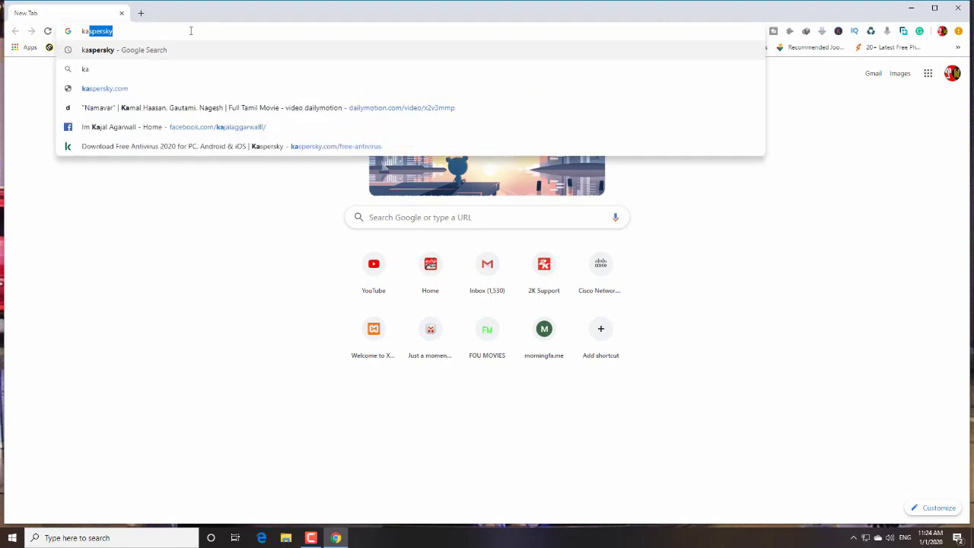
type("spersky")
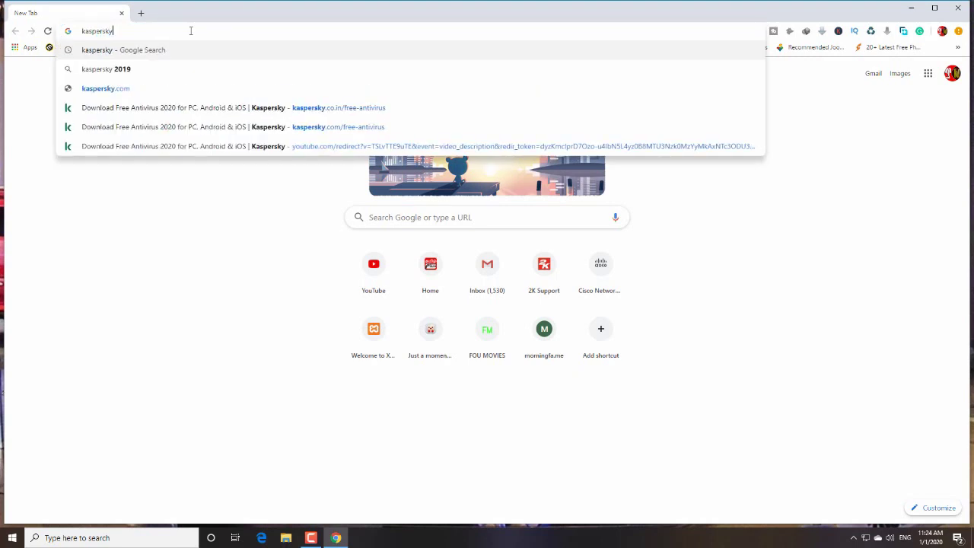
key("Return")
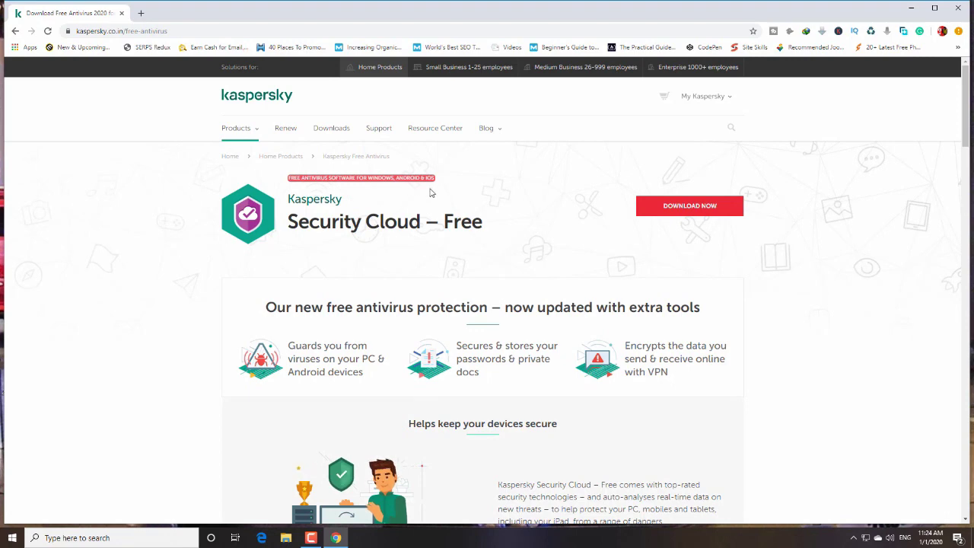
Pick DOWNLOAD under Security Cloud Free in the comparison table.
scroll(430, 193, "down", 15)
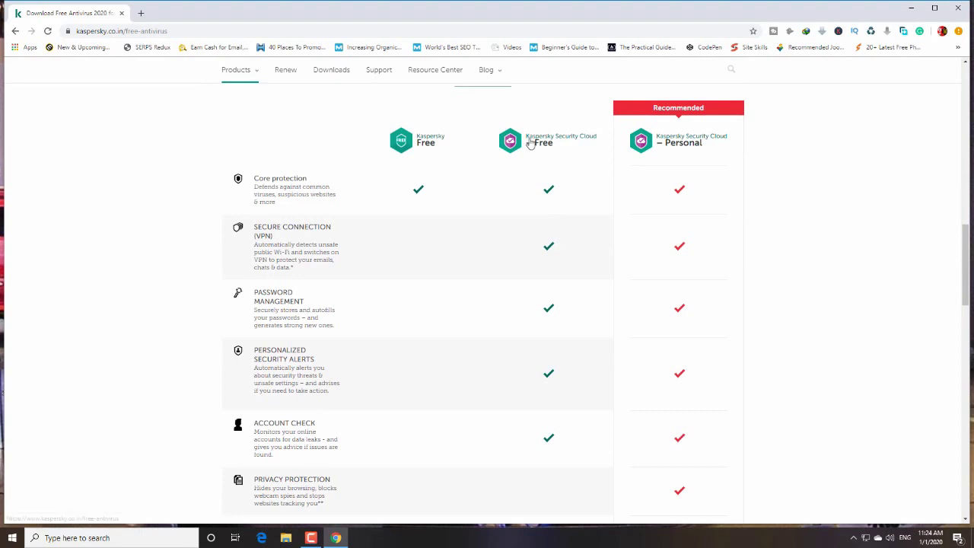
scroll(490, 257, "down", 3)
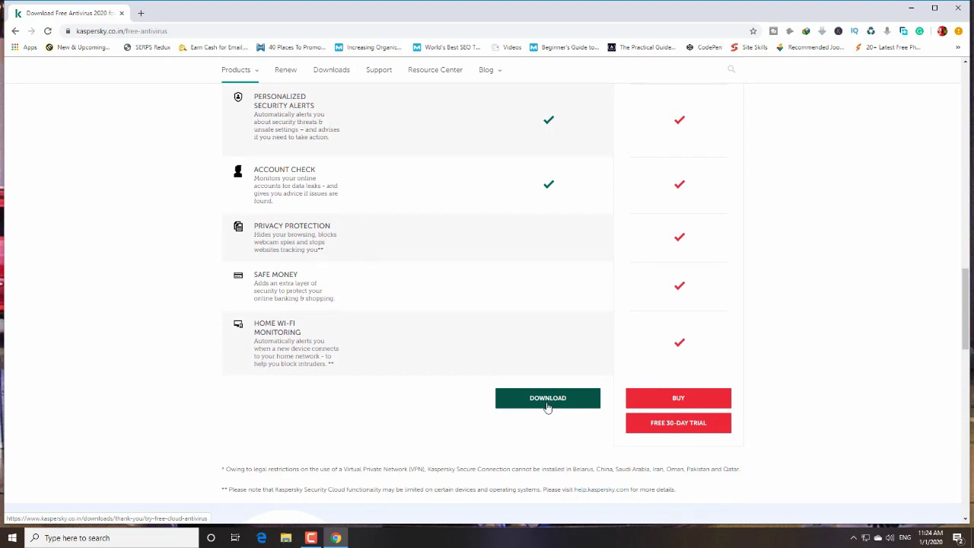
left_click(546, 405)
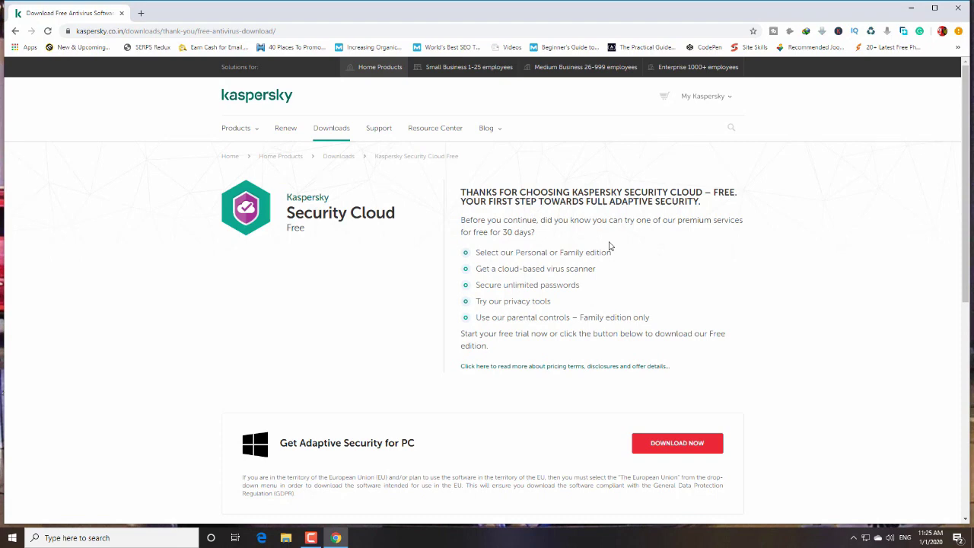
Choose DOWNLOAD NOW under Get Adaptive Security for PC.
scroll(498, 274, "down", 3)
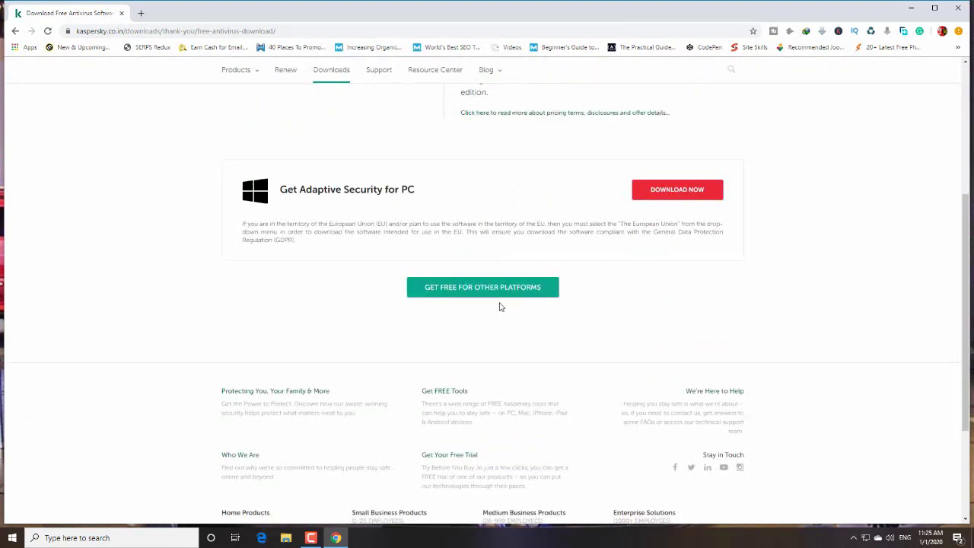
scroll(500, 305, "down", 1)
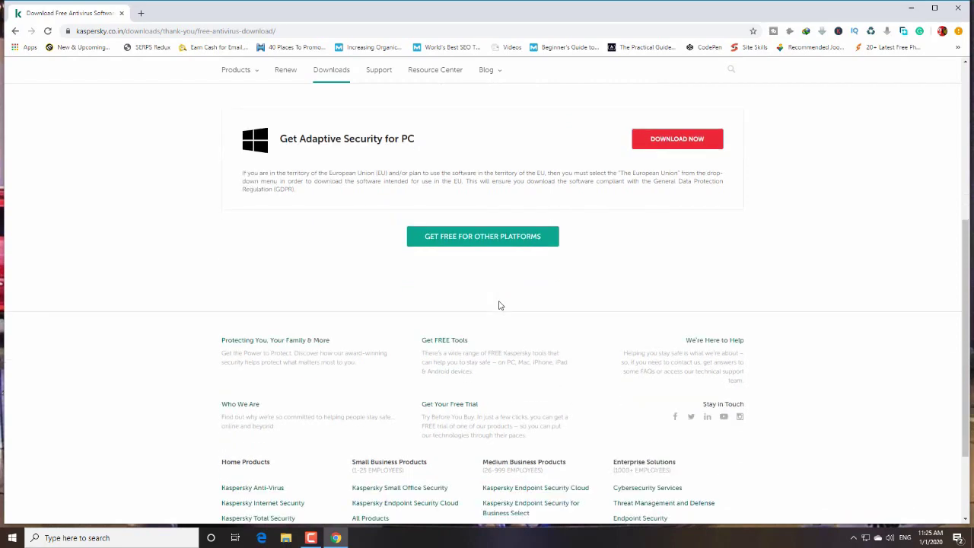
scroll(500, 305, "down", 2)
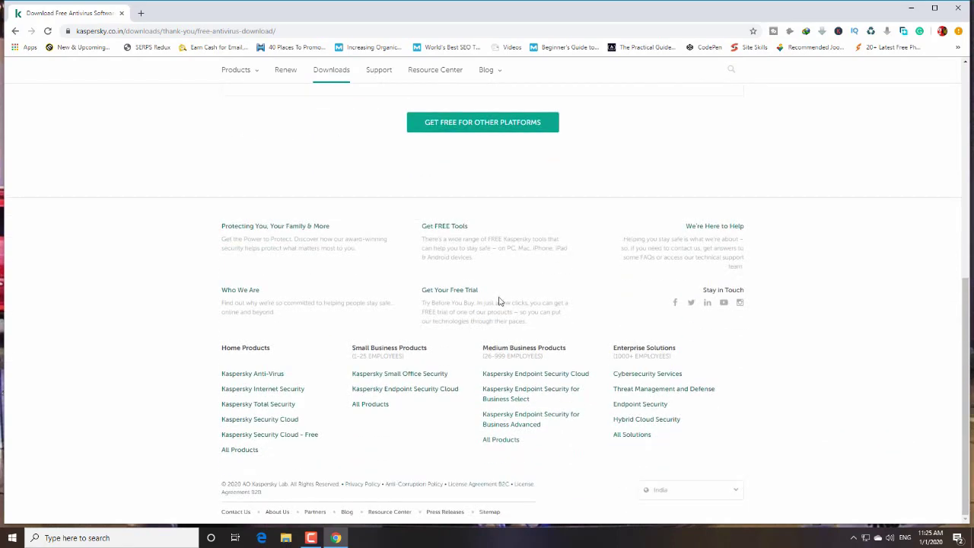
scroll(497, 302, "up", 5)
left_click(681, 328)
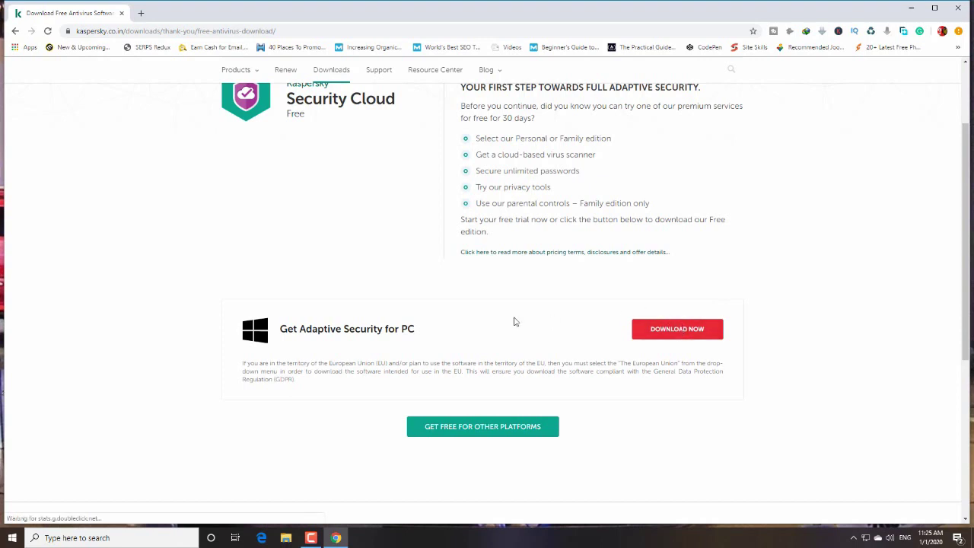
Skip Chrome's Save As prompt and let Free Download Manager save ks3.020.0.14.1085aen_19314.exe to wps1.
left_click(662, 335)
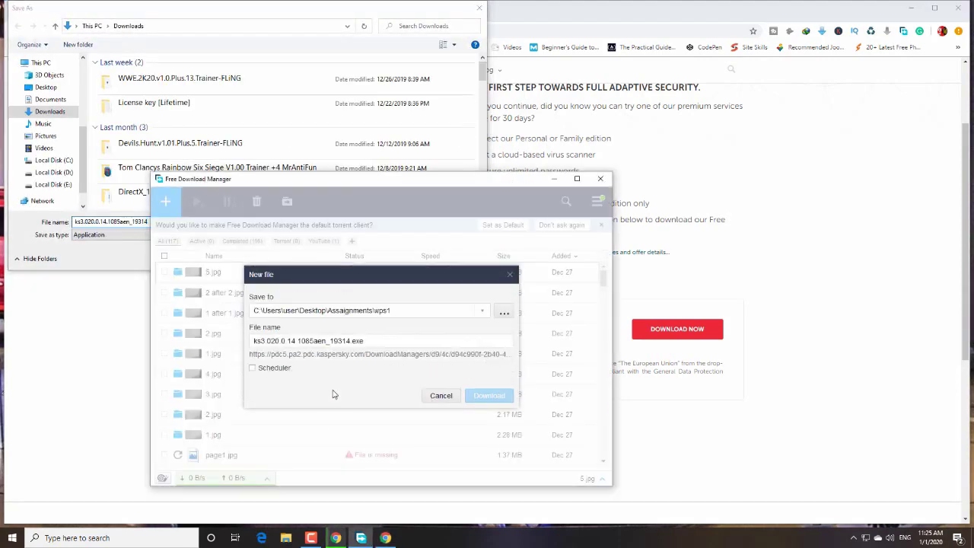
left_click(478, 7)
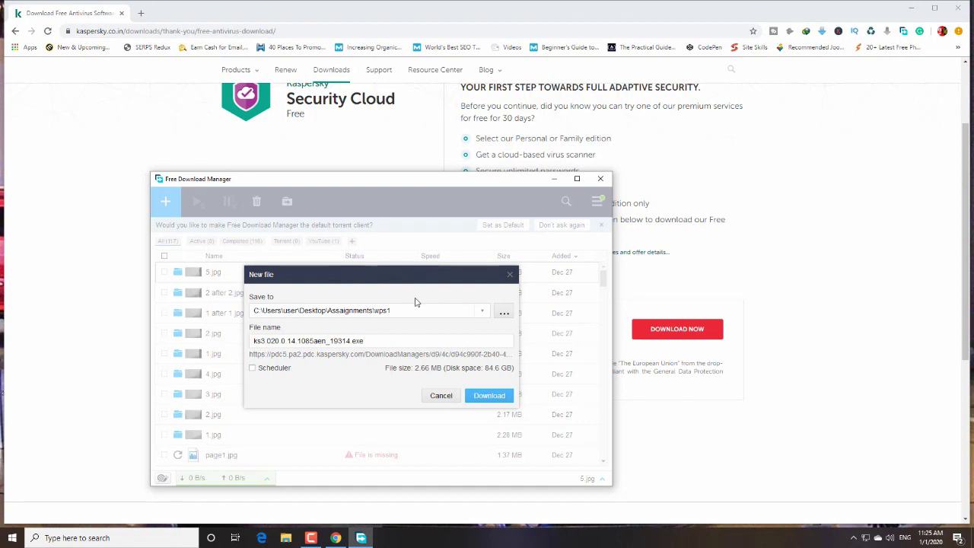
left_click(487, 401)
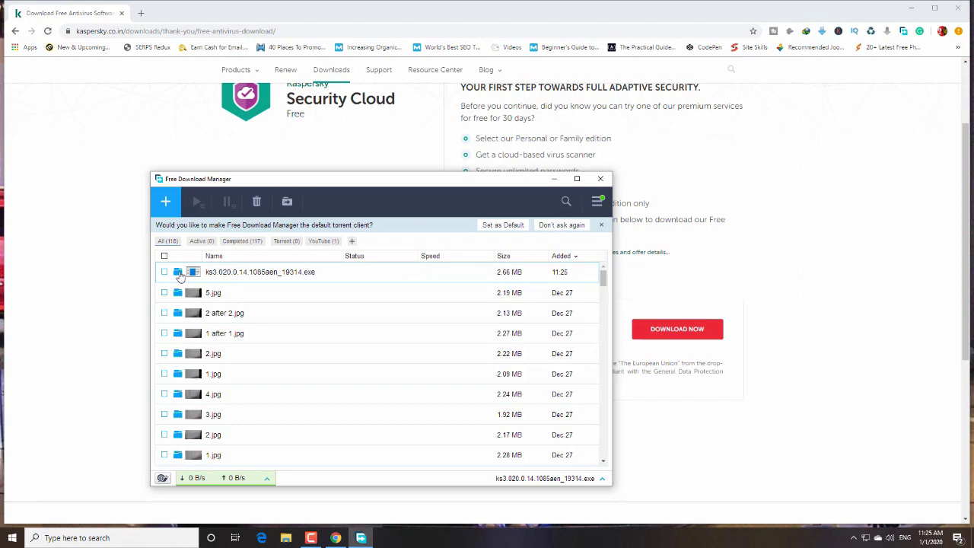
Cut the downloaded installer from the wps1 folder.
left_click(179, 277)
left_click(290, 267)
right_click(290, 264)
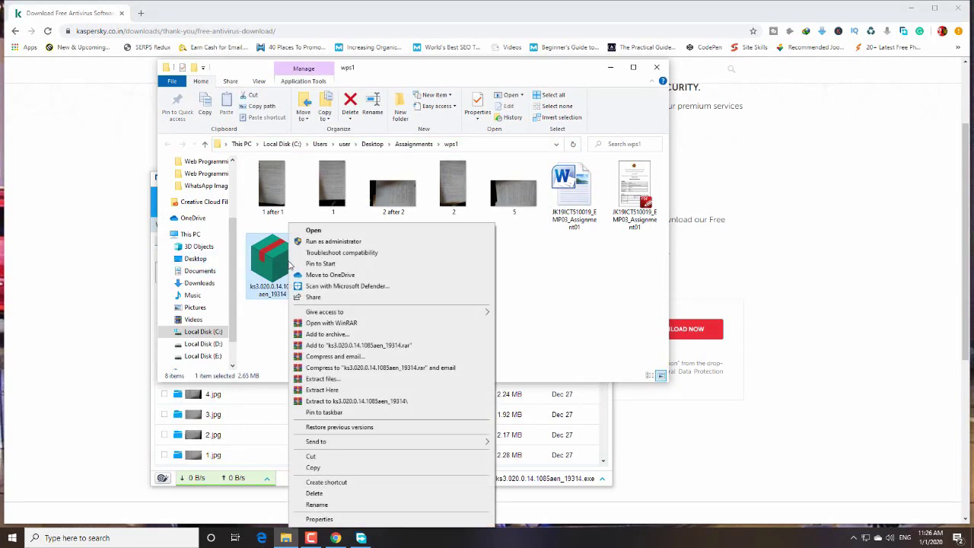
left_click(324, 456)
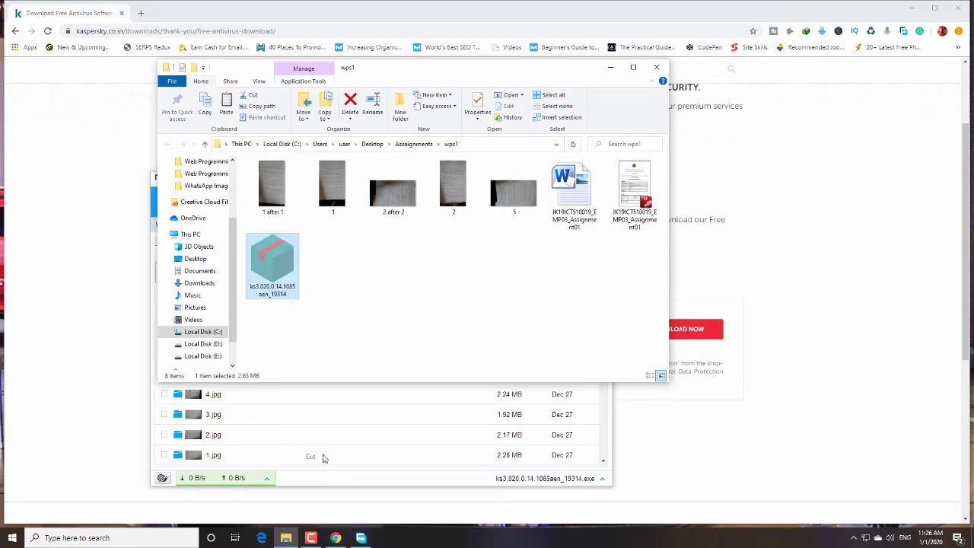
Create a new folder named kaspersky on the Desktop.
left_click(211, 261)
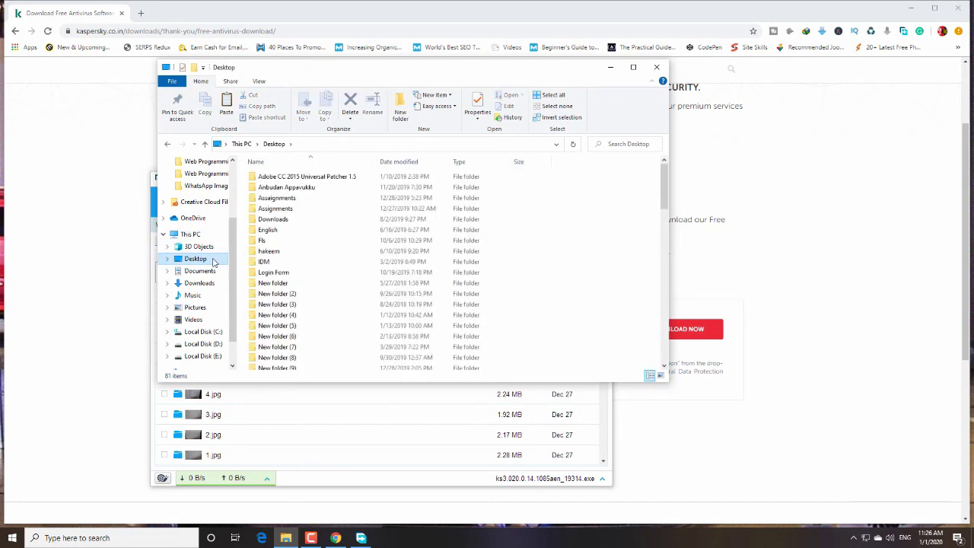
scroll(504, 280, "down", 2)
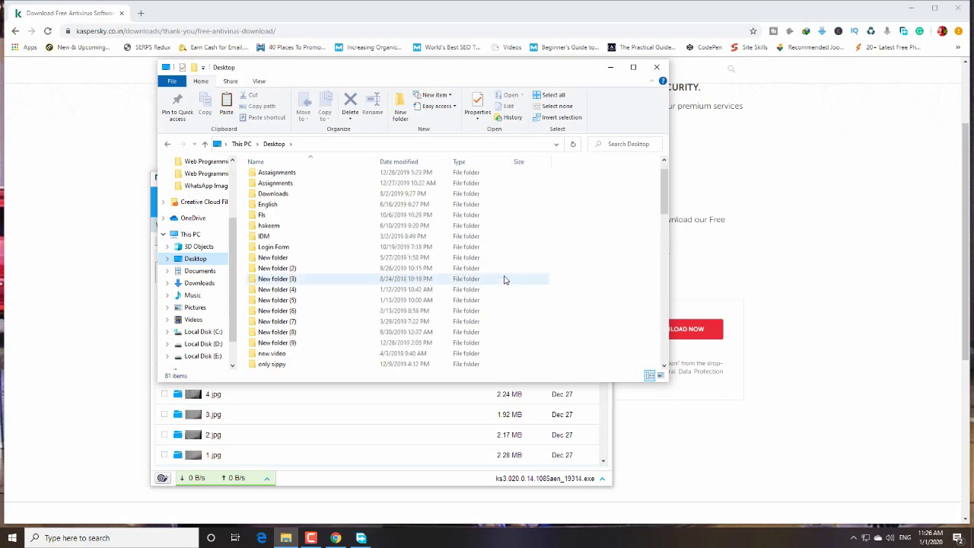
scroll(505, 280, "up", 2)
right_click(566, 269)
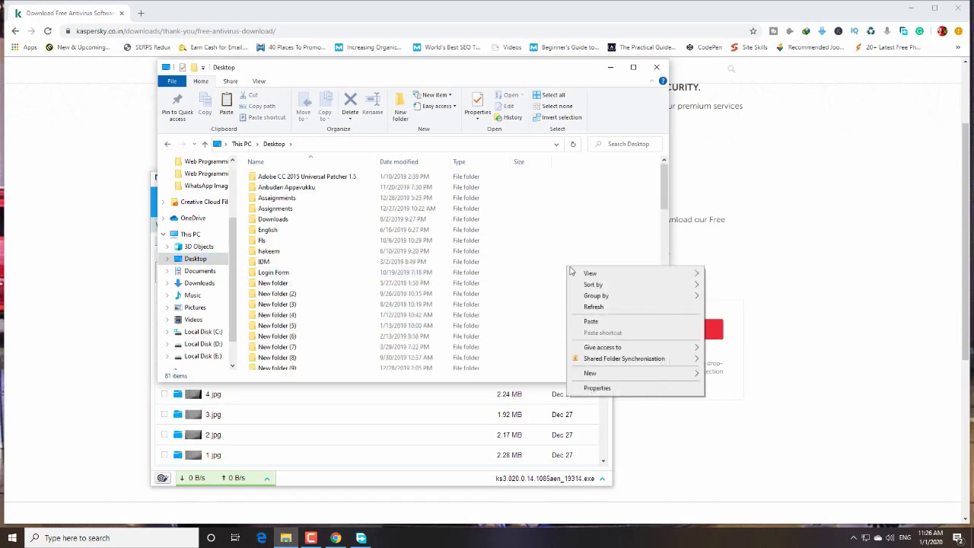
mouse_move(597, 376)
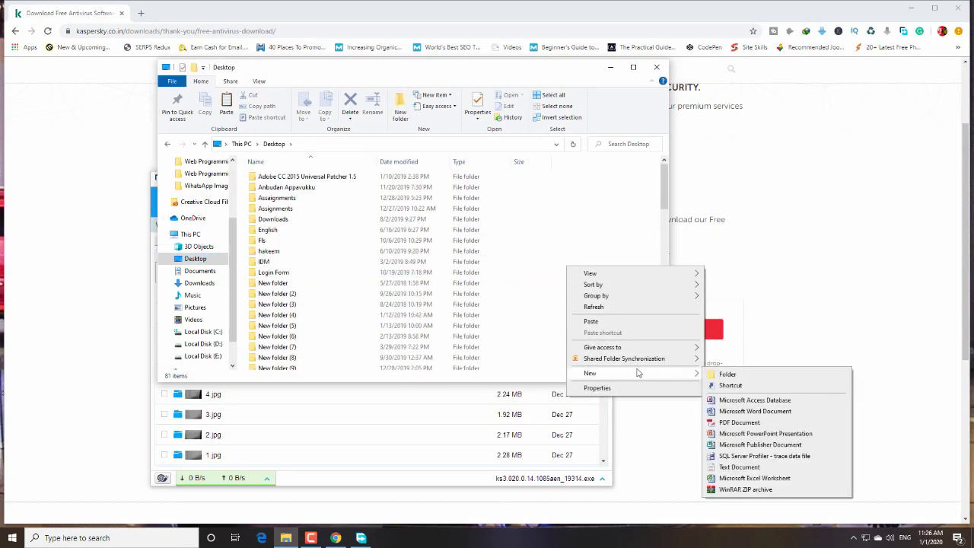
left_click(719, 370)
type("kas")
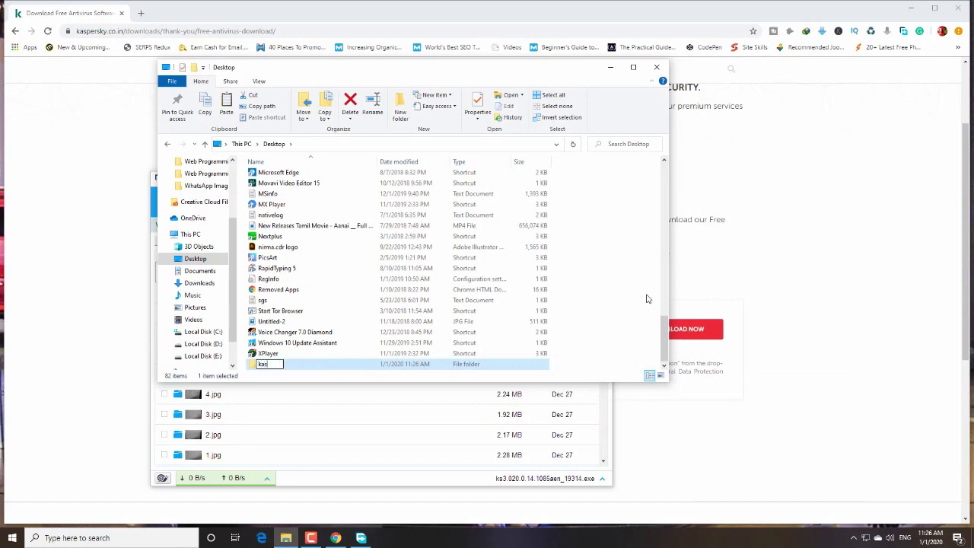
type("persky")
key("Return")
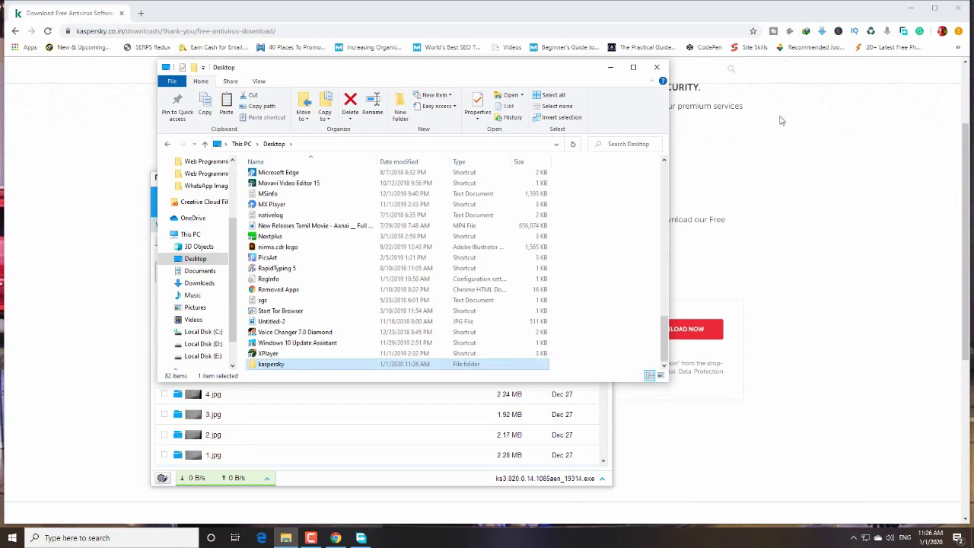
Paste the installer into the kaspersky folder, then close Chrome and Free Download Manager.
double_click(276, 365)
right_click(332, 232)
left_click(356, 301)
left_click(961, 8)
left_click(961, 8)
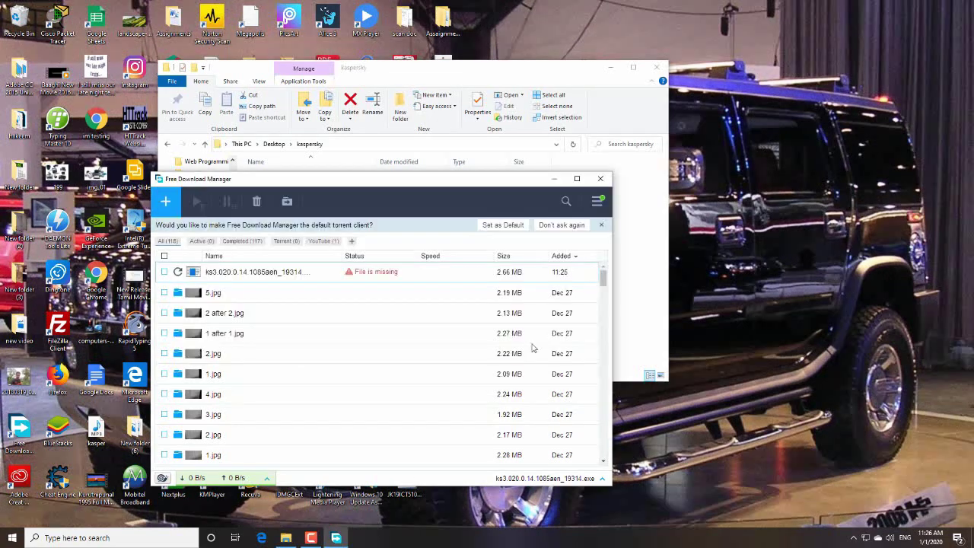
left_click(600, 178)
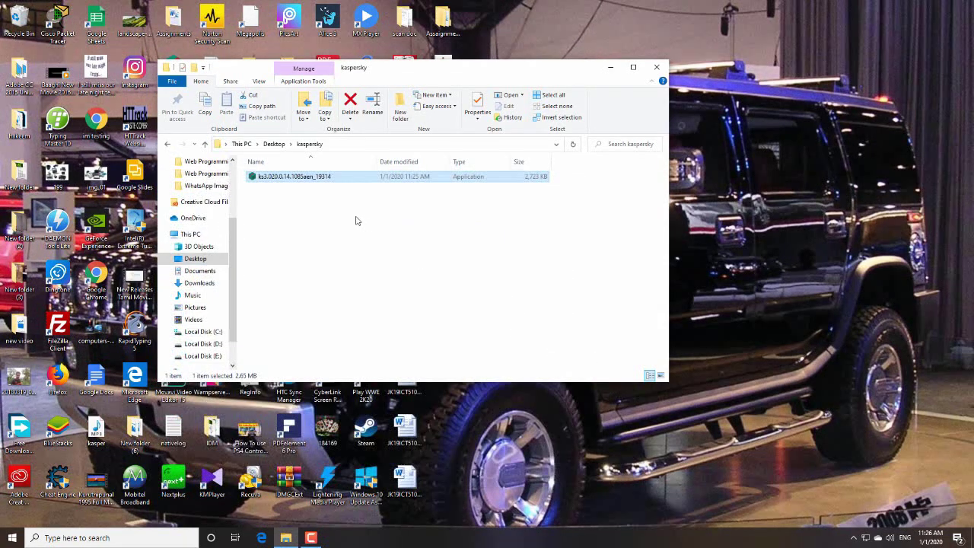
Run the installer and restart the computer so setup resumes downloading the 179.3 MB application.
double_click(317, 178)
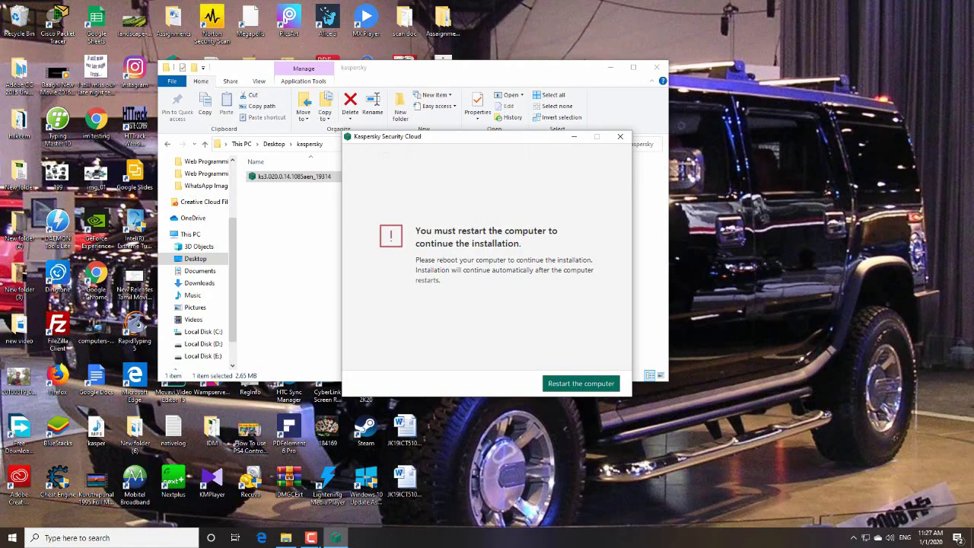
left_click(310, 537)
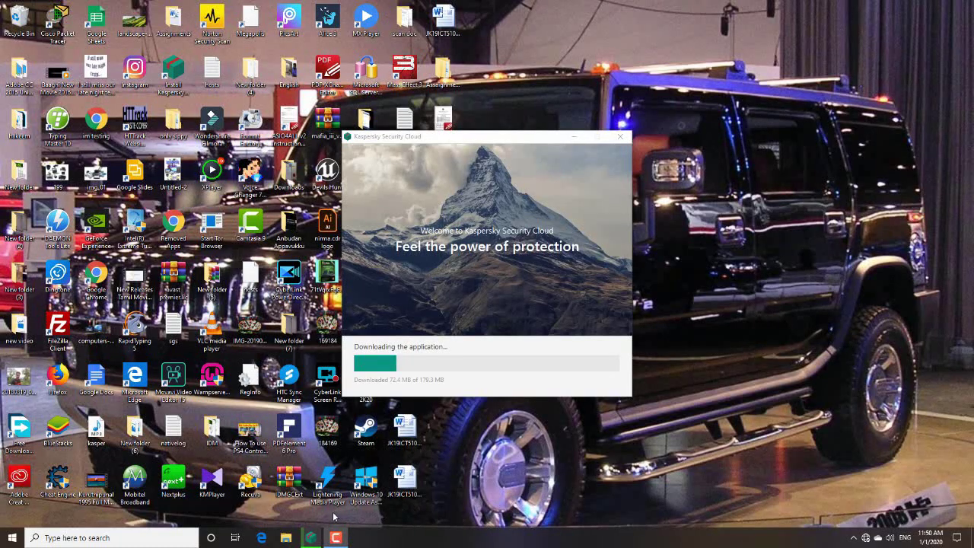
Move the installer window aside while the download continues.
left_click(335, 537)
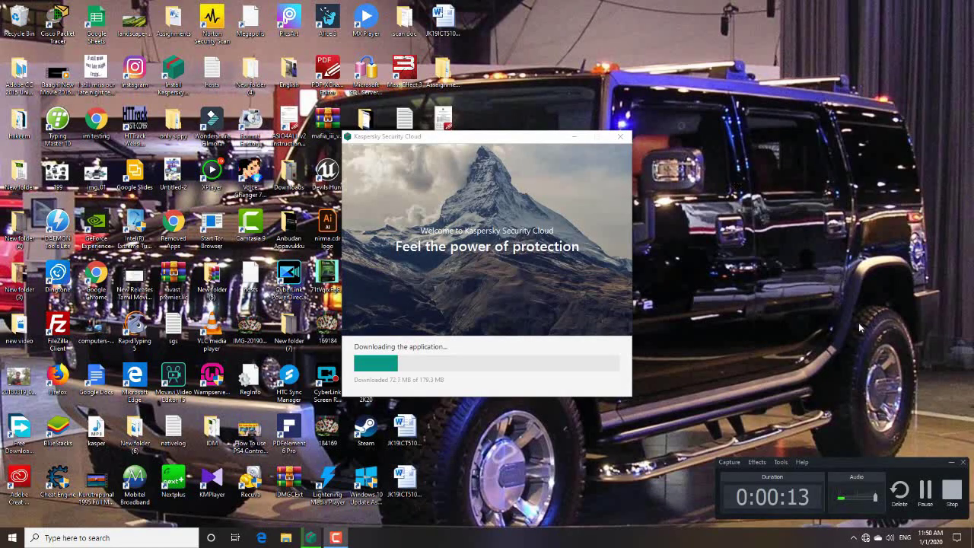
left_click(950, 463)
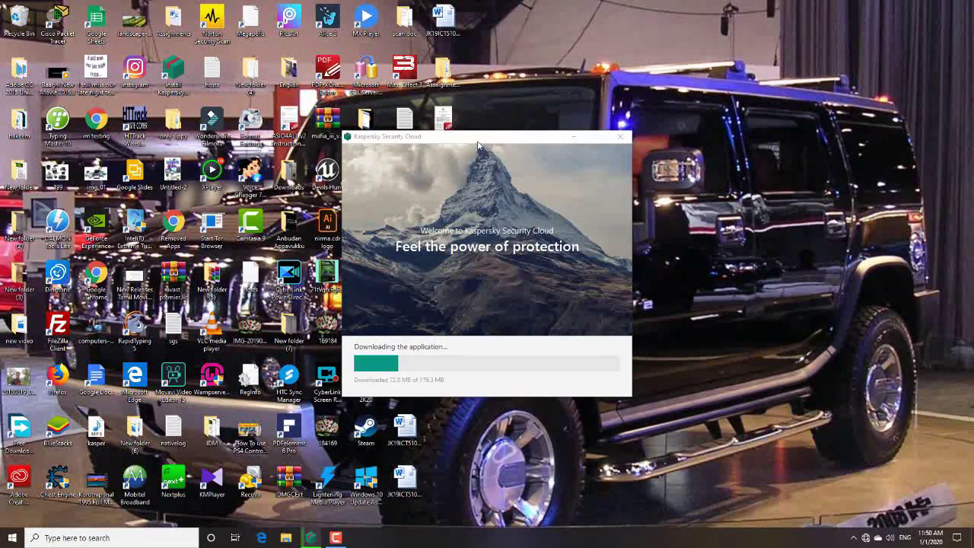
left_click_drag(472, 141, 633, 120)
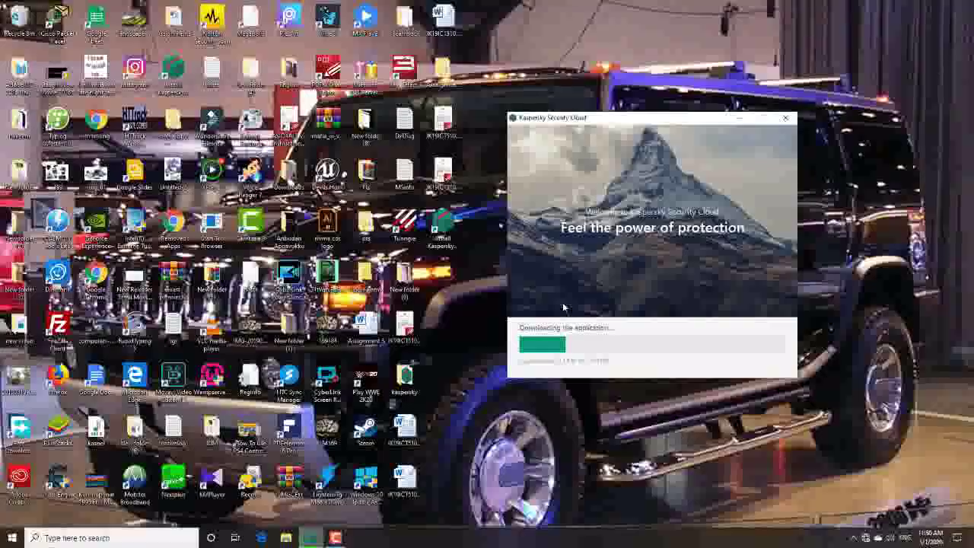
left_click(454, 305)
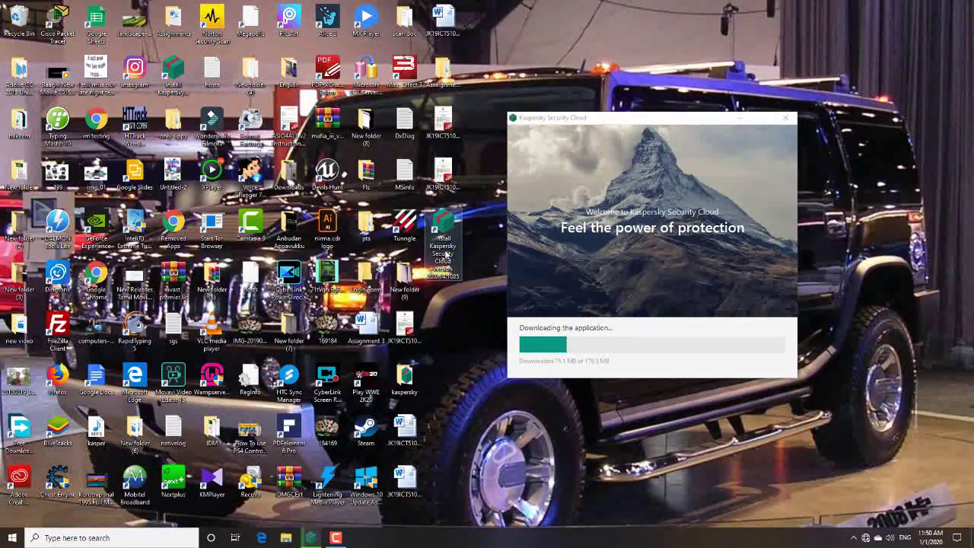
left_click(469, 223)
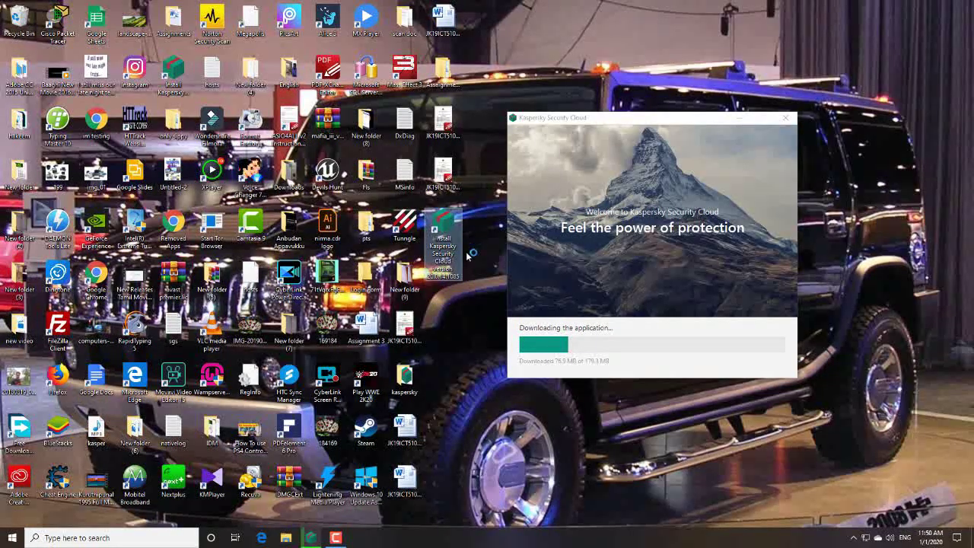
Check the installer file in the Desktop kaspersky folder, then close that folder window.
double_click(391, 370)
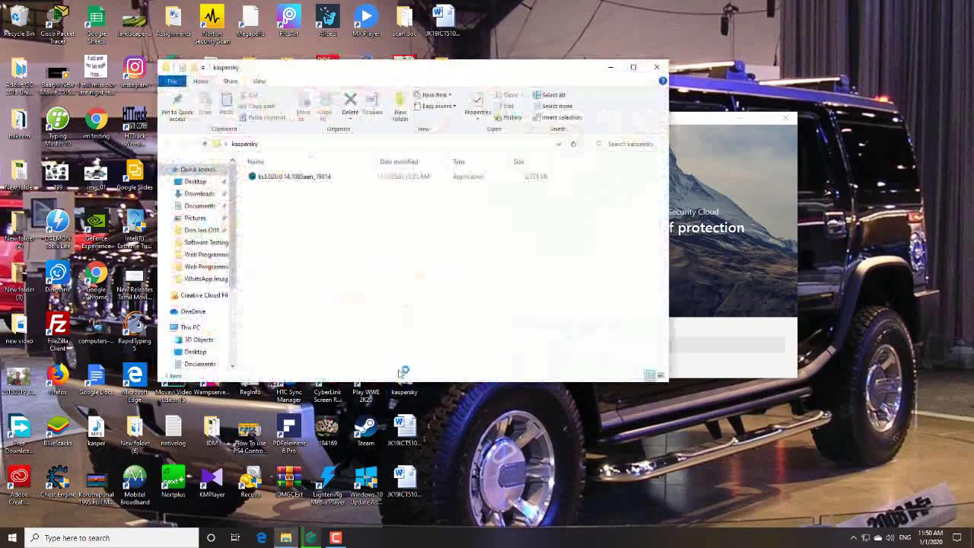
left_click_drag(337, 80, 176, 82)
mouse_move(168, 180)
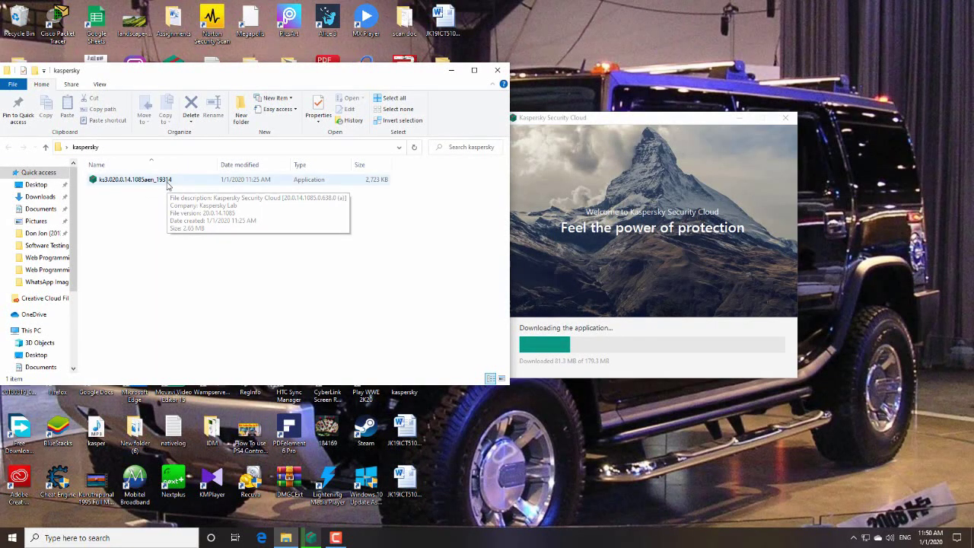
left_click(497, 70)
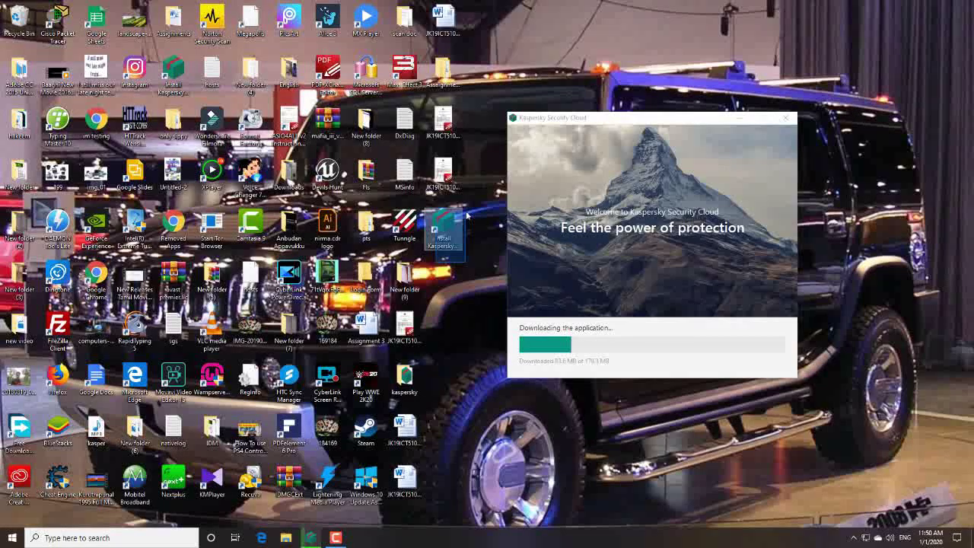
left_click(447, 251)
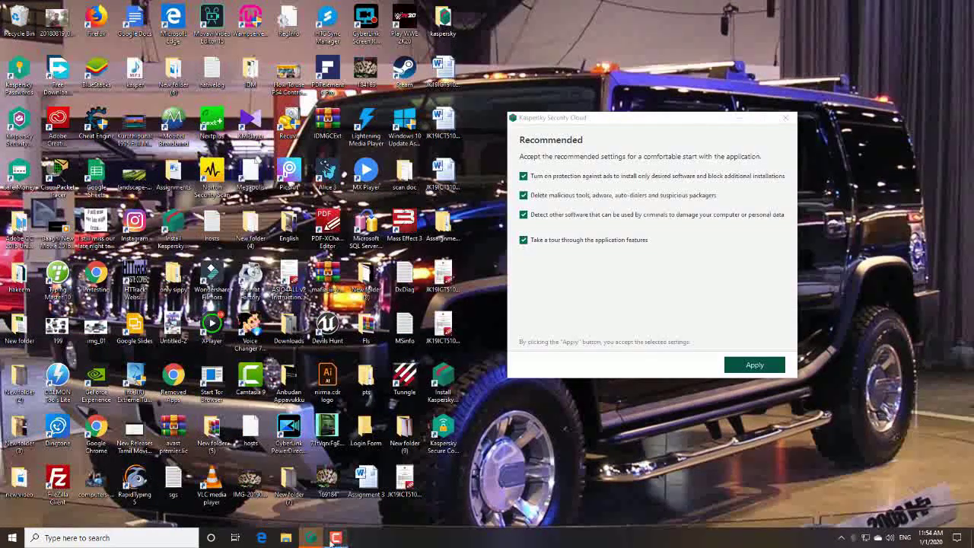
Apply the recommended protection settings and finish the installation wizard with Done.
left_click(335, 538)
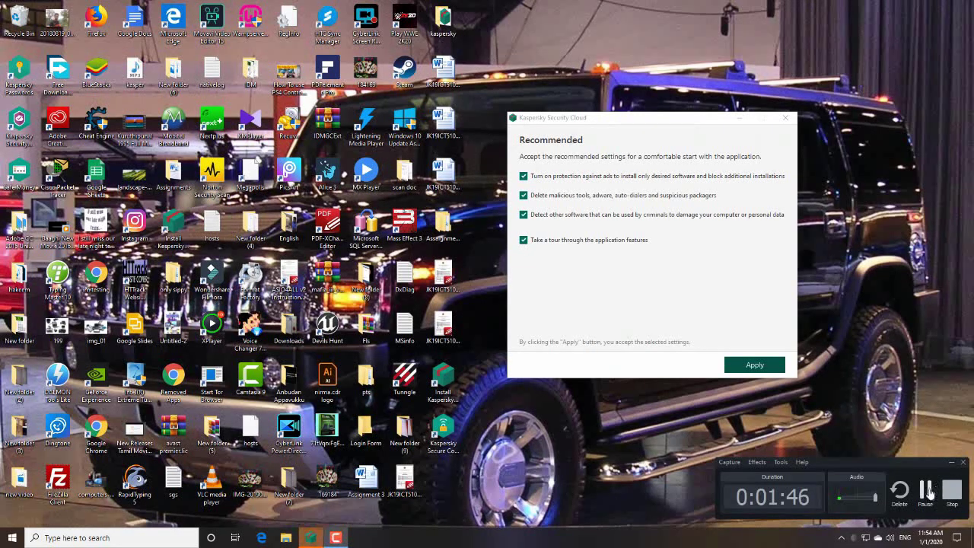
left_click(950, 462)
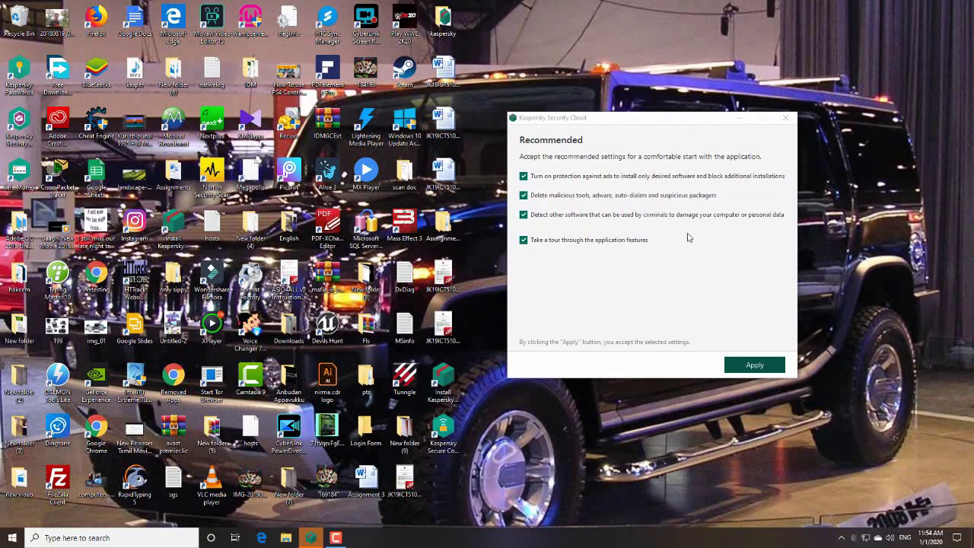
left_click(752, 367)
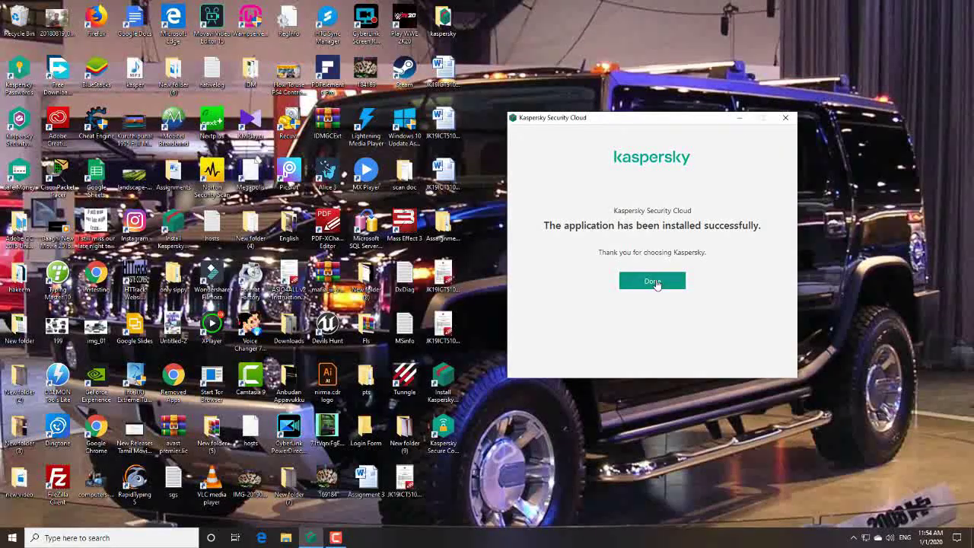
left_click(656, 283)
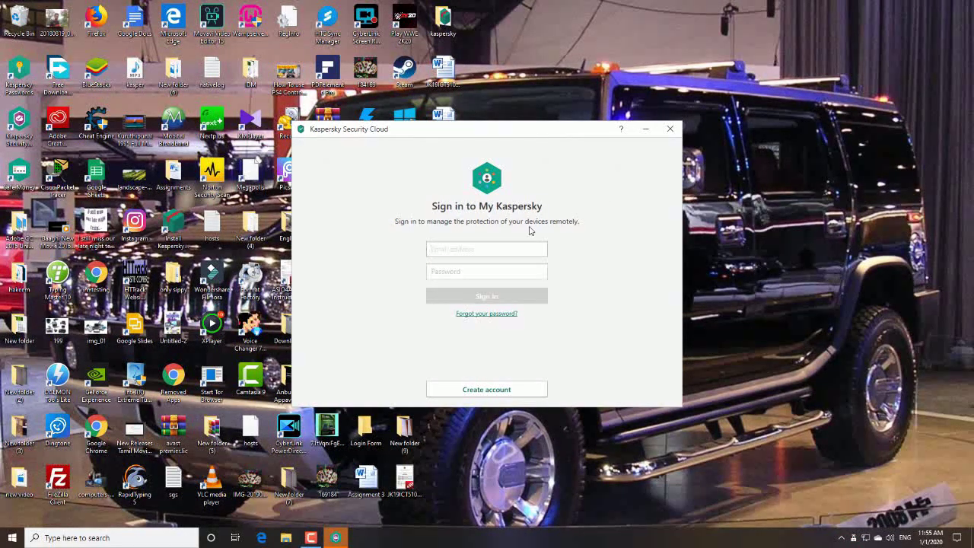
Choose Create account and submit the new account's email address and password.
left_click(480, 236)
left_click(475, 389)
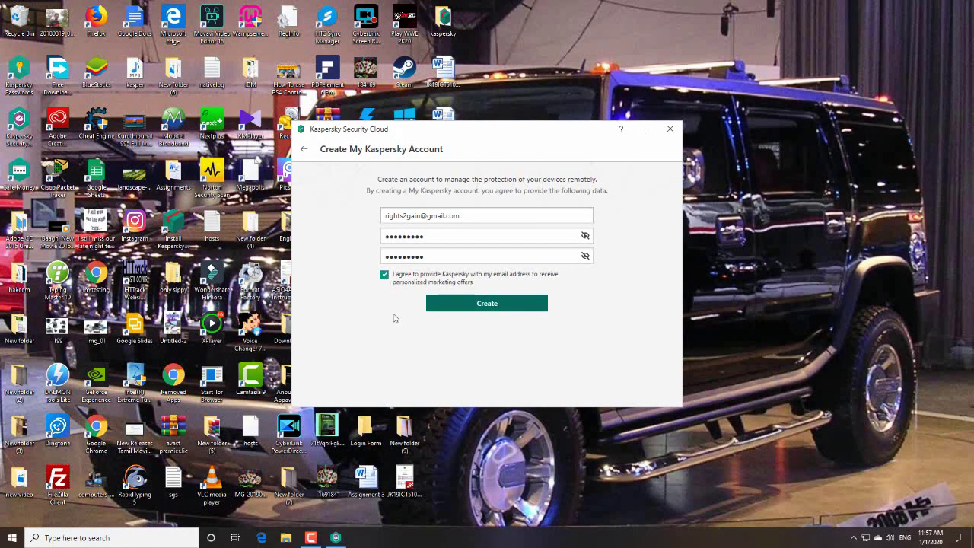
left_click(494, 308)
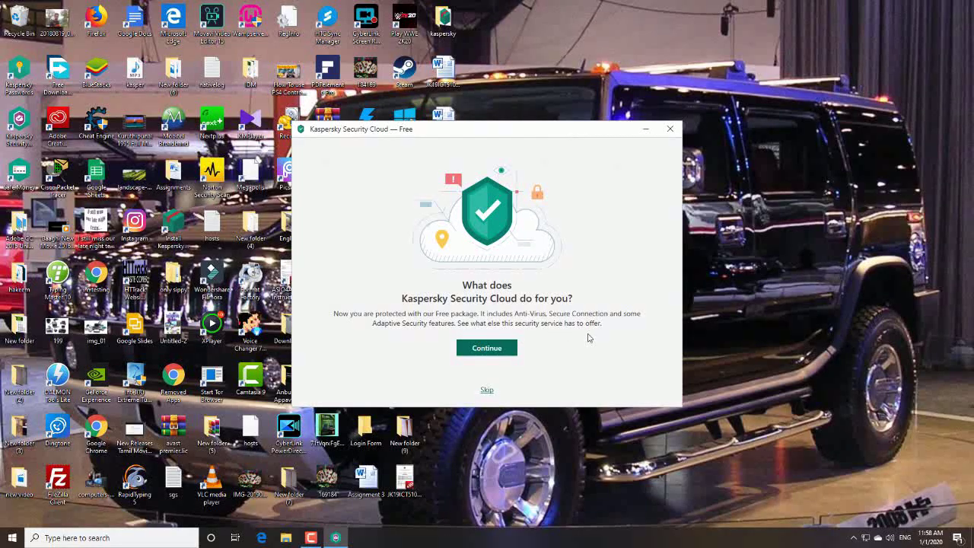
Skip the introduction to open the dashboard showing 'Your protection is live now'.
left_click(486, 391)
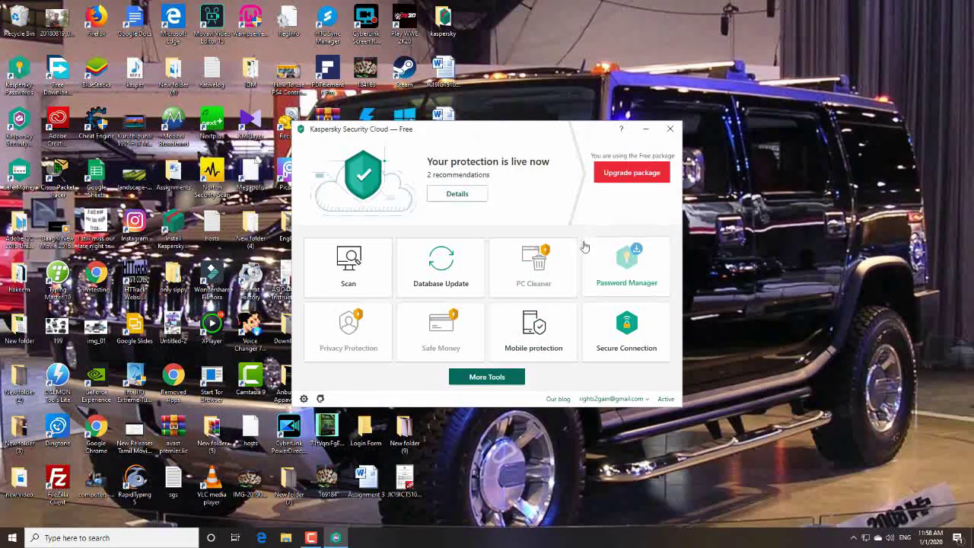